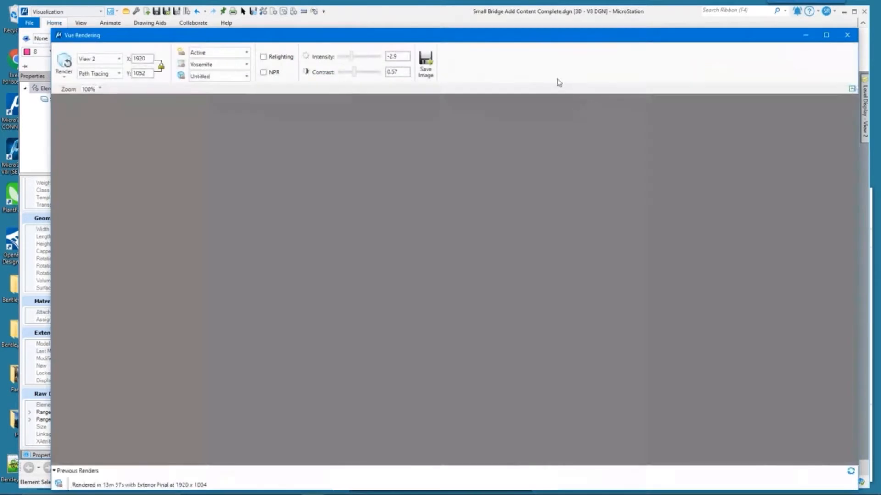
- Zoom out to 77% to examine the whole bridge rendering in the Vue Rendering window
drag(468, 37, 458, 18)
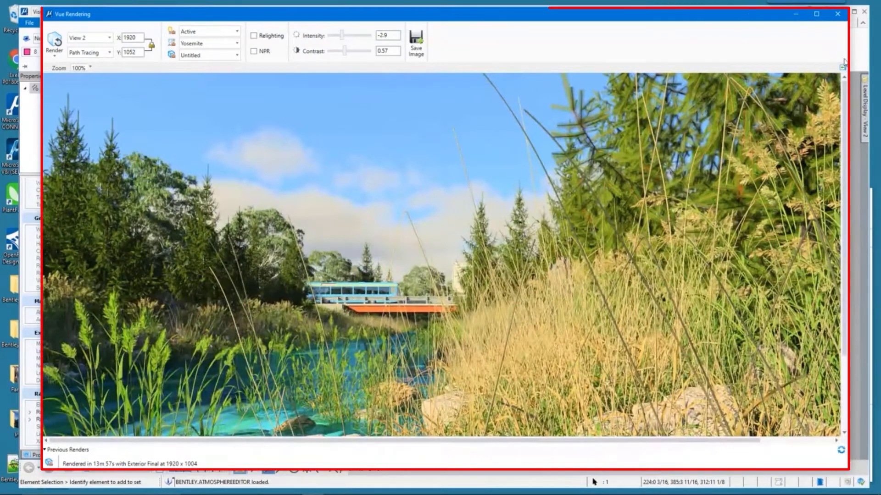
scroll(410, 260, down, 3)
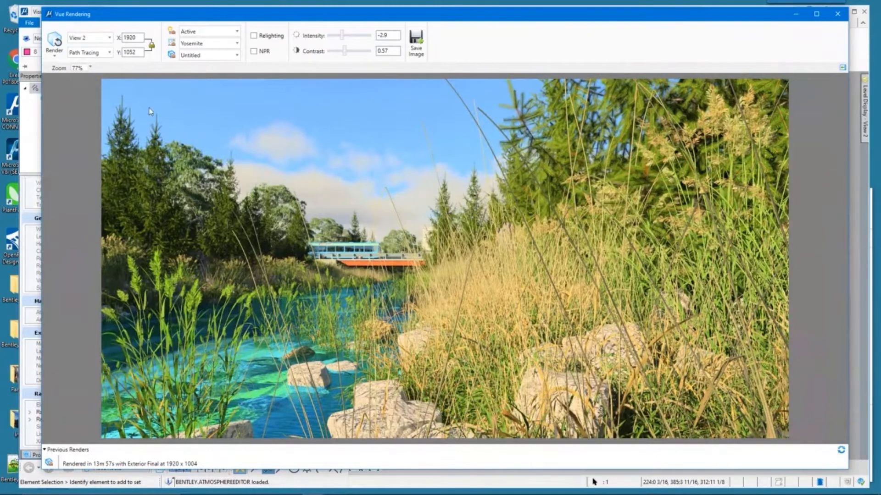
drag(255, 18, 318, 18)
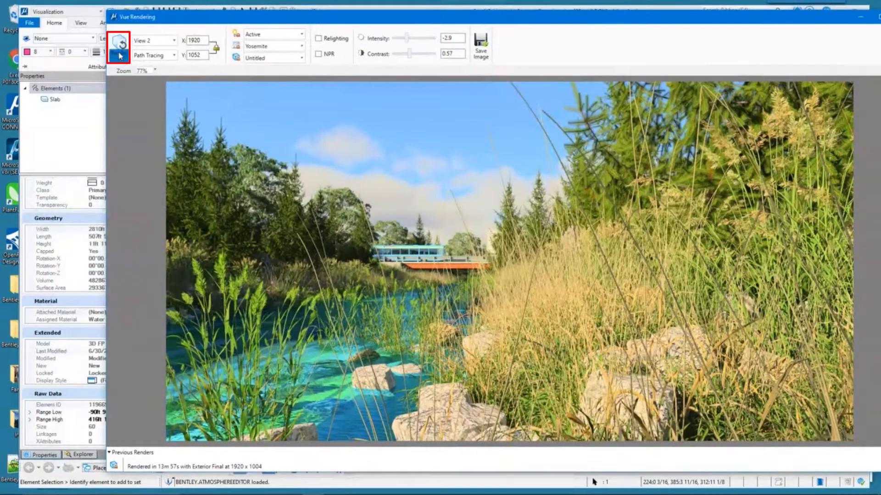
- Review the Fast Preview option and the light setups, environments and render setups available for rendering View 2
click(119, 59)
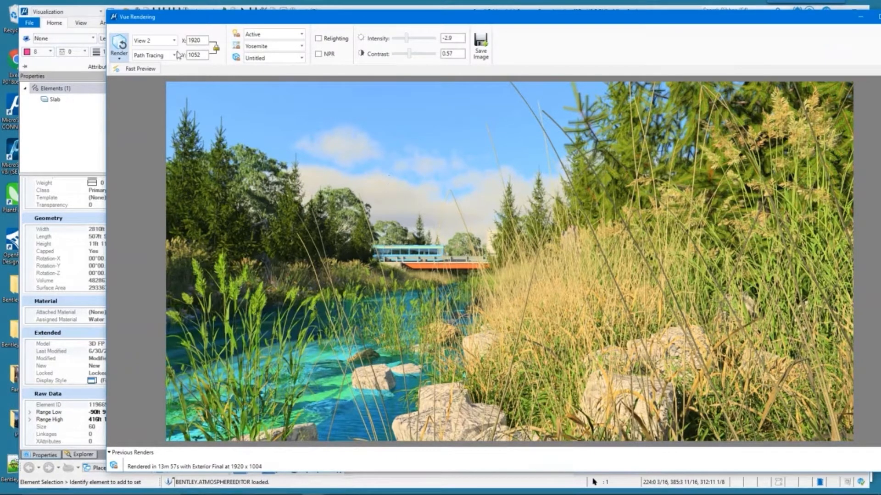
click(302, 34)
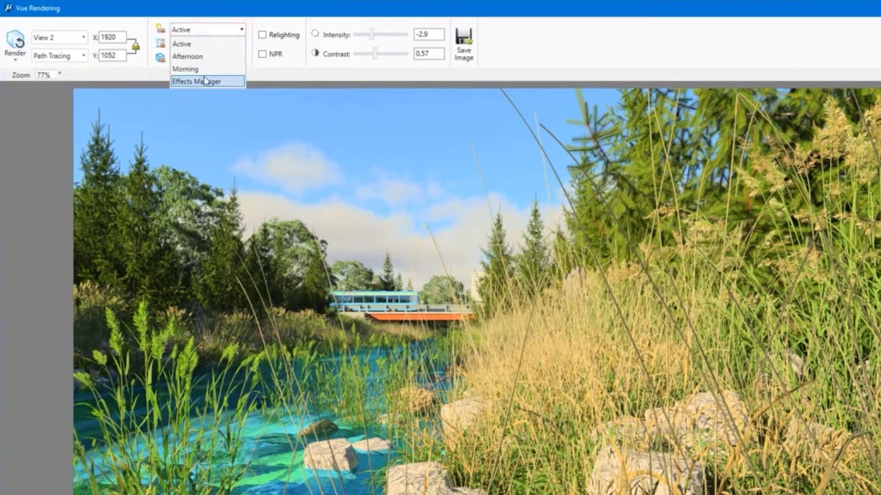
click(242, 44)
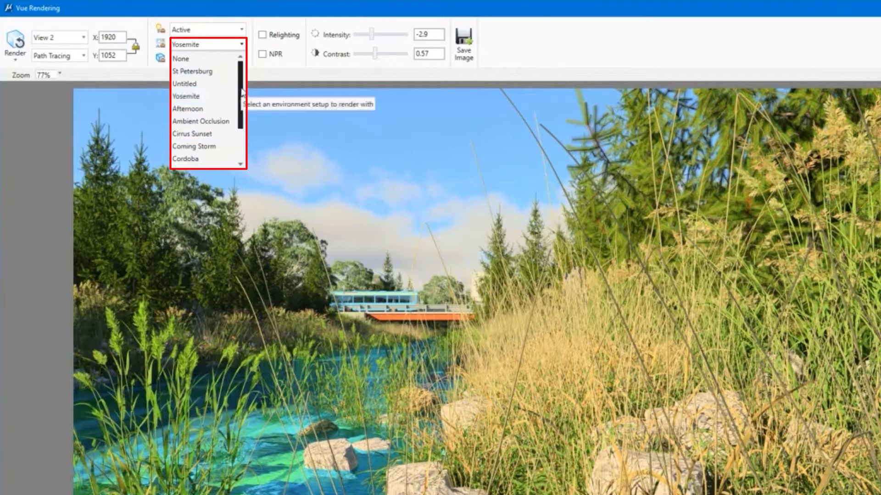
drag(241, 92, 243, 151)
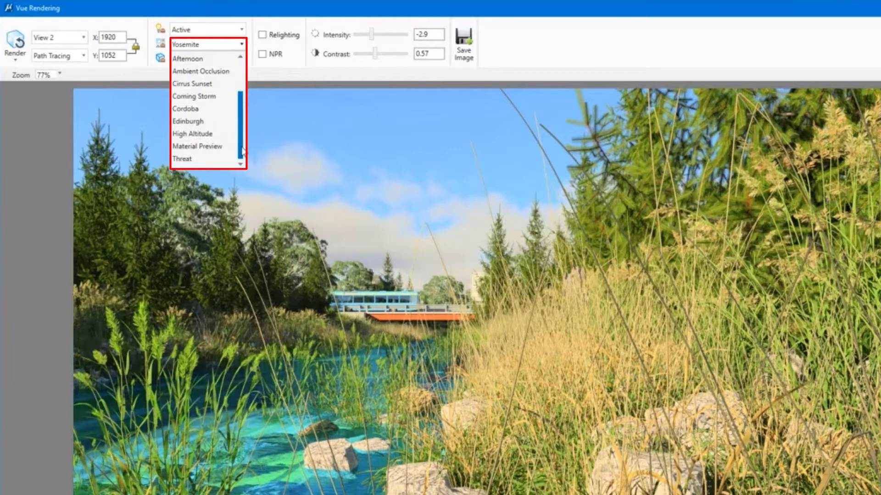
scroll(228, 109, up, 2)
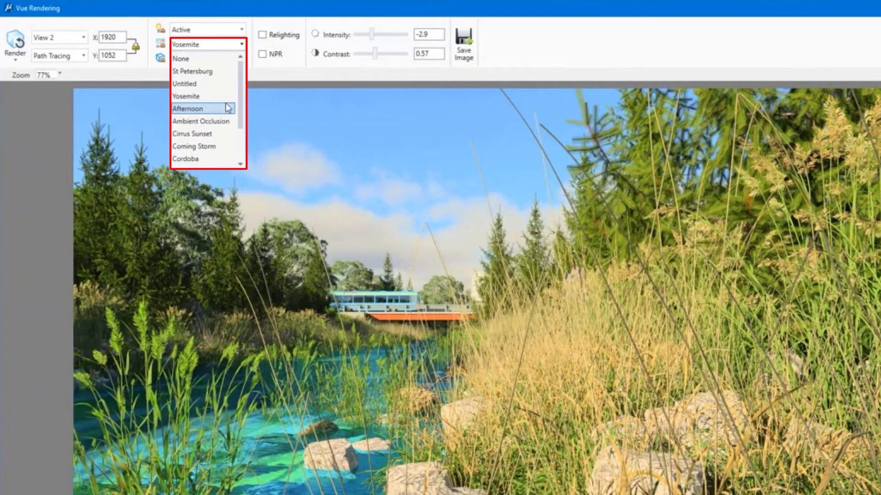
click(278, 76)
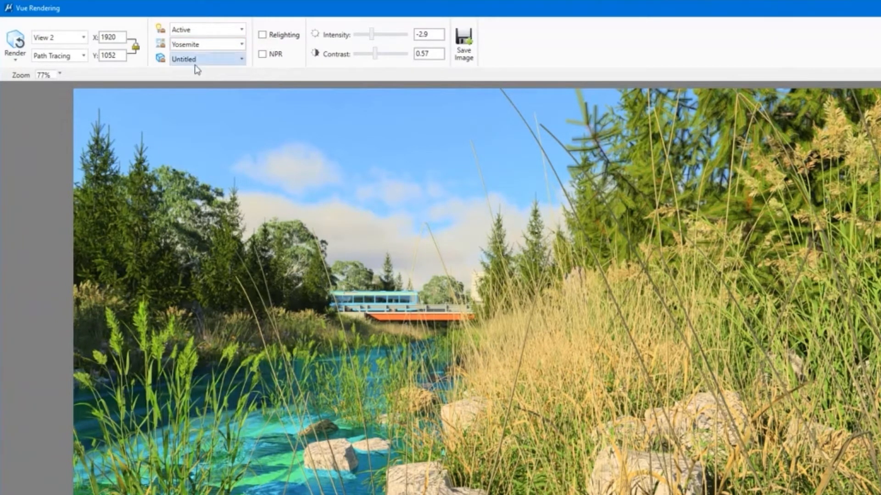
click(239, 61)
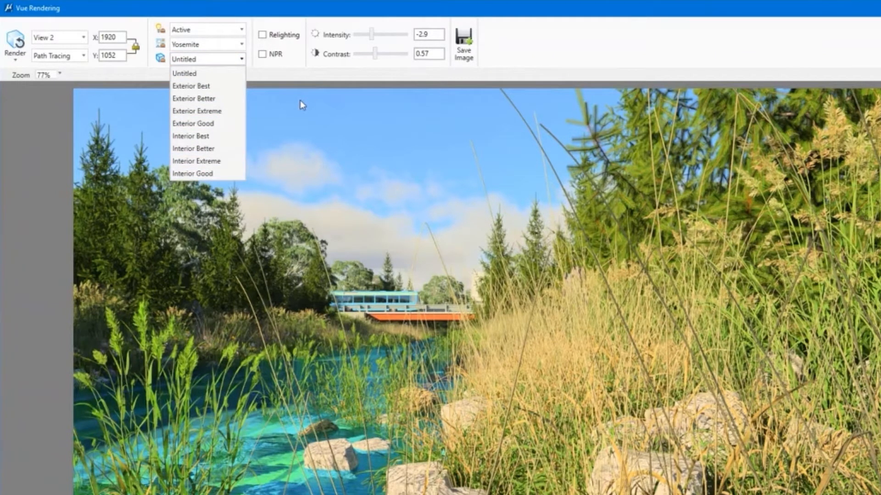
- Examine the Path Tracer settings of the Untitled setup in the Render Setup Manager, and close the manager
click(160, 60)
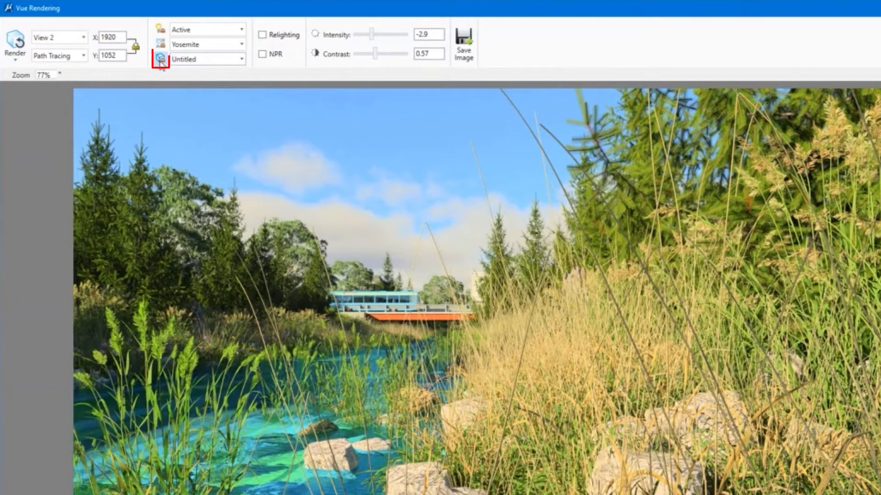
click(161, 60)
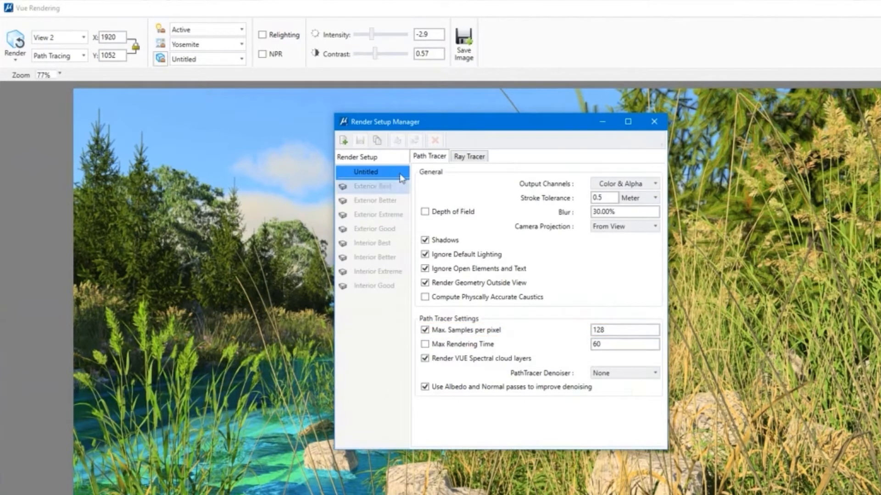
click(654, 122)
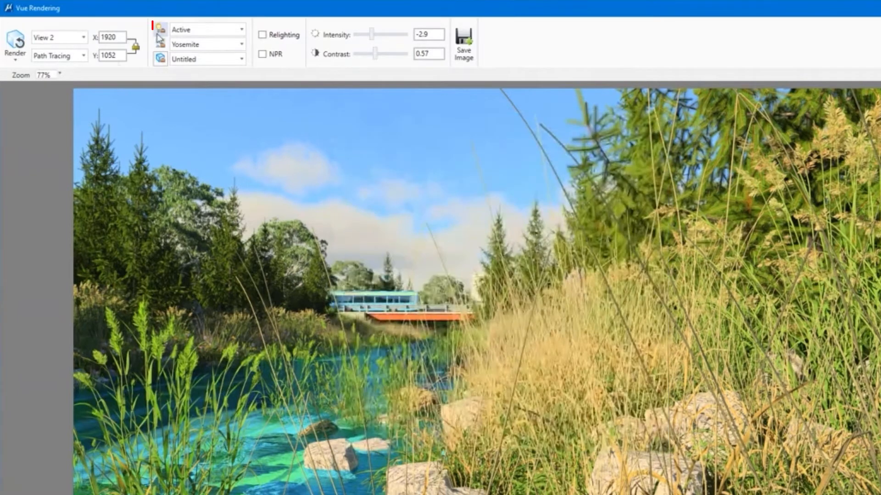
- Examine the Afternoon setup's Solar light position, volume effects and details in the Light Manager, and close it
click(160, 29)
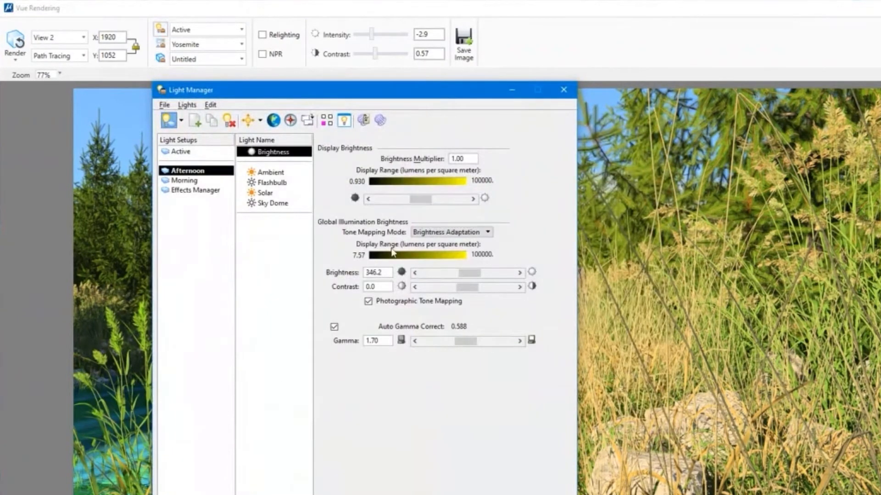
click(277, 193)
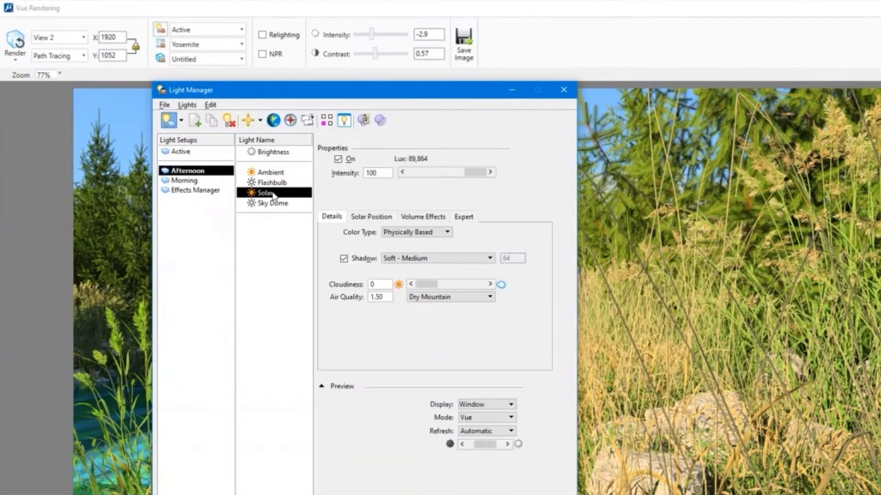
click(369, 218)
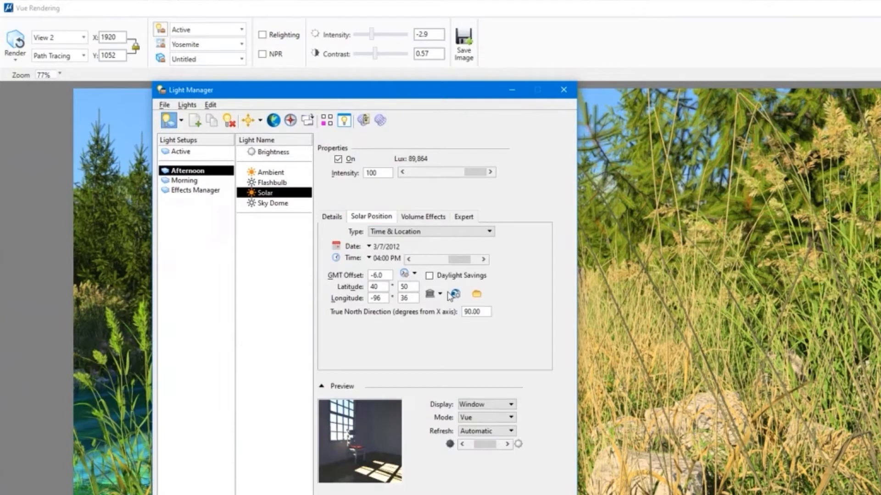
click(430, 219)
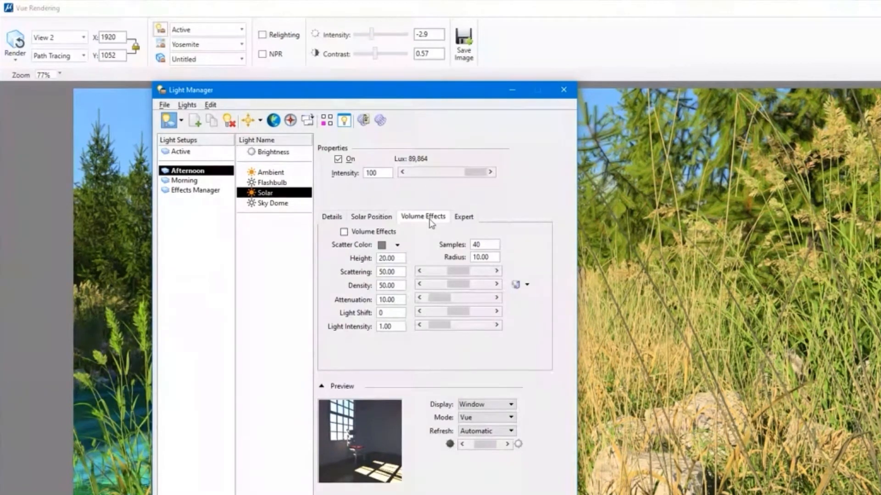
click(332, 217)
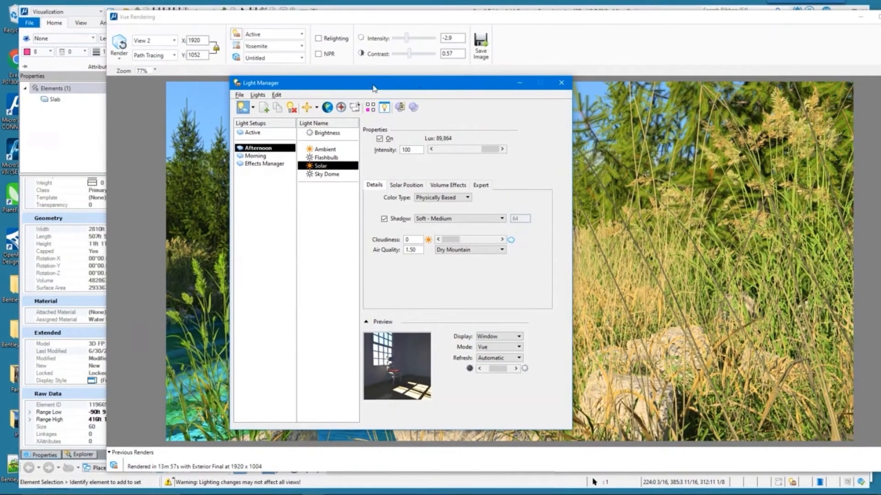
drag(366, 87, 385, 96)
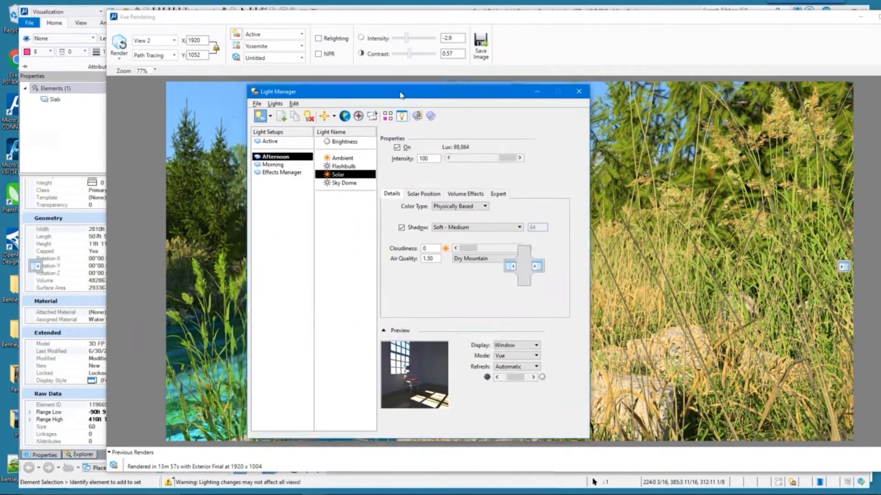
click(580, 93)
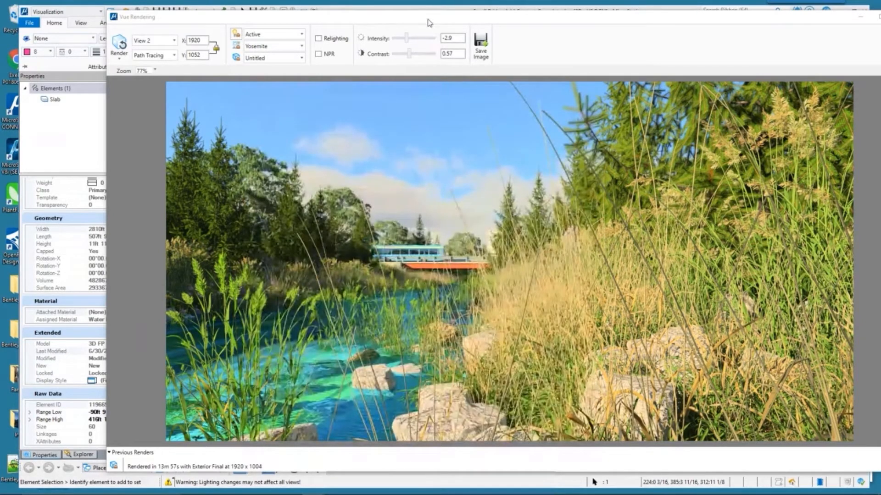
- Show the previous renders and view the fourth one, a Small Bridge image, in full at 51% zoom
drag(430, 21, 416, 17)
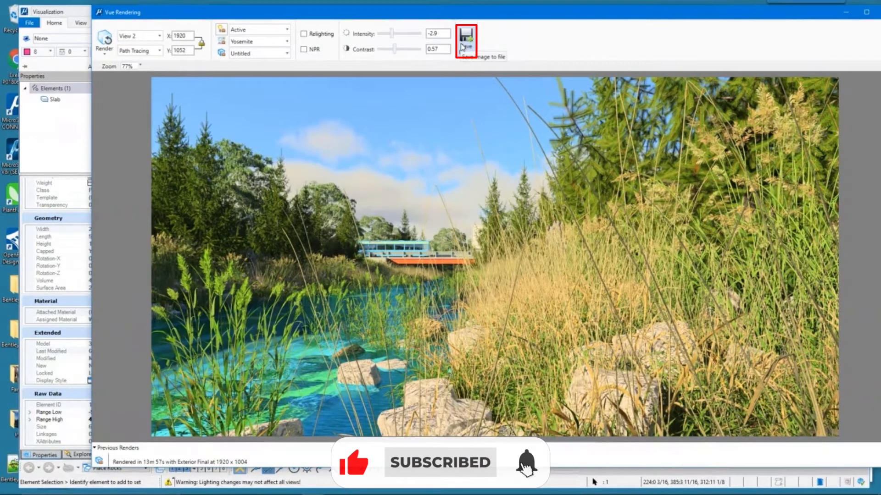
click(95, 448)
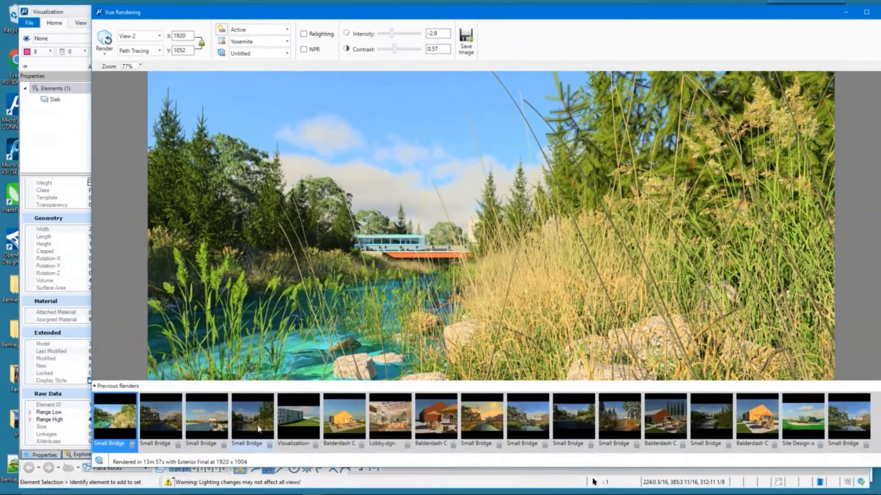
click(255, 421)
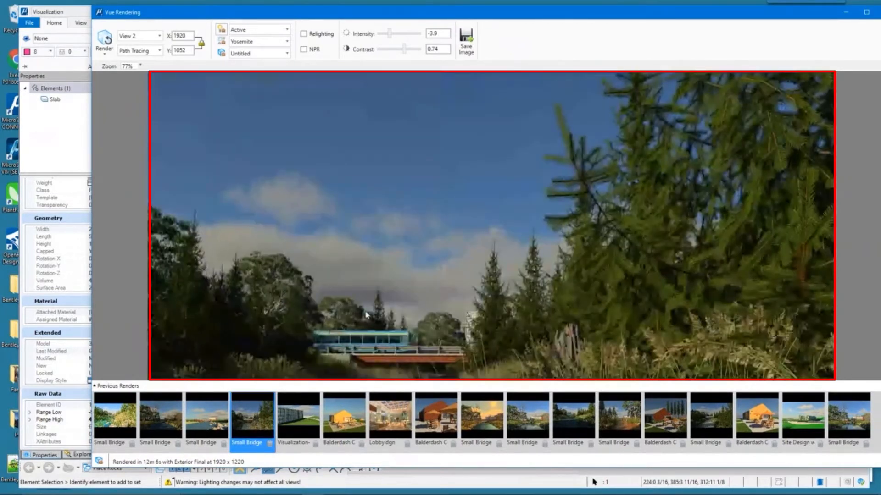
scroll(492, 252, down, 2)
scroll(493, 251, down, 3)
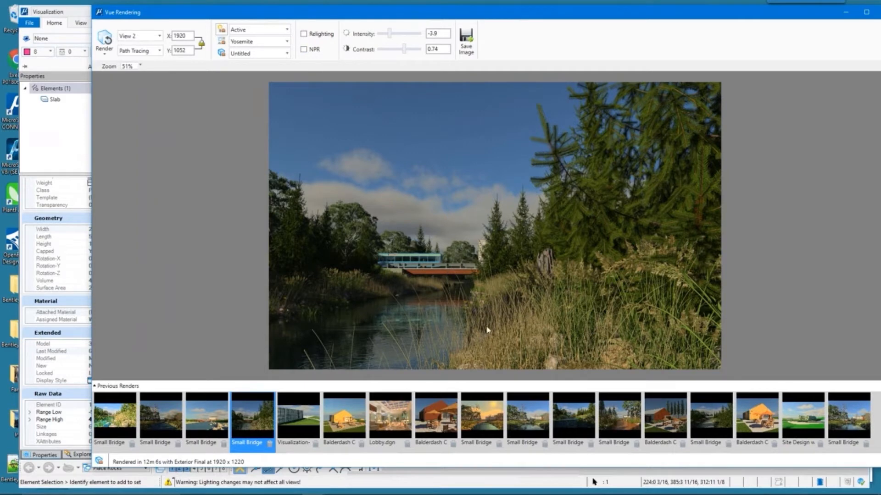
- Load the previous Lobby.dgn render and show its relighting options in the Post Render Settings
click(393, 418)
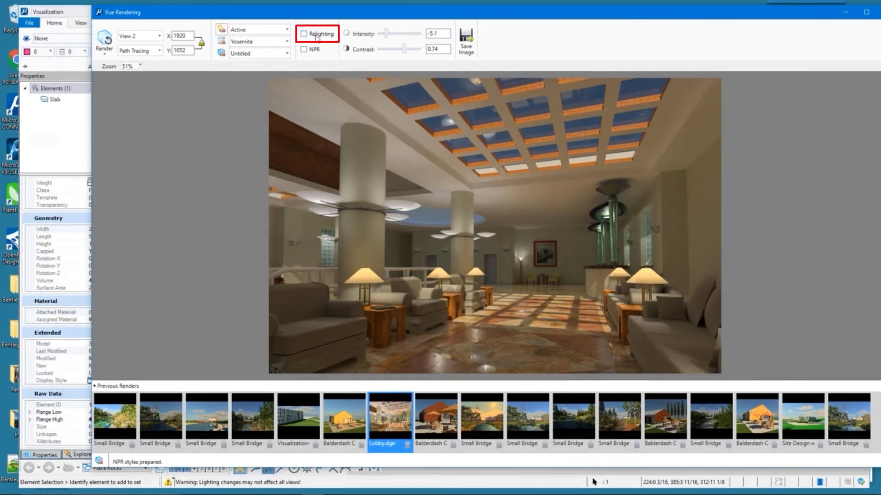
drag(523, 17, 458, 26)
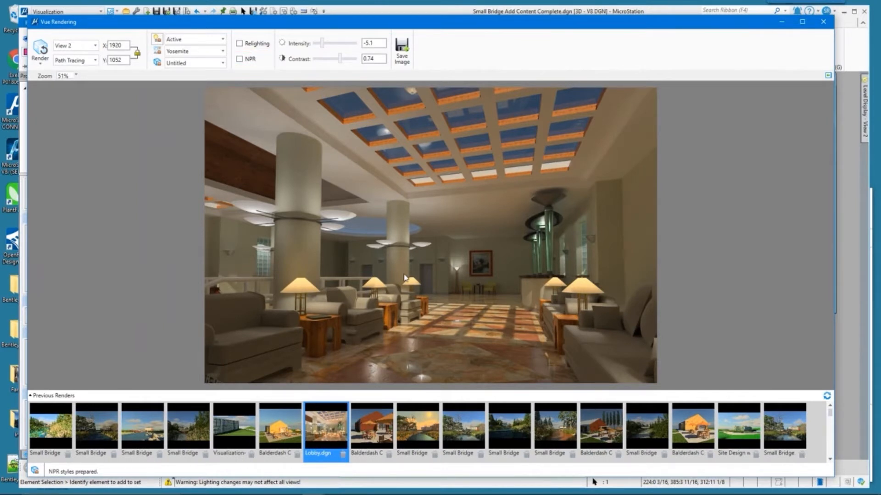
click(828, 77)
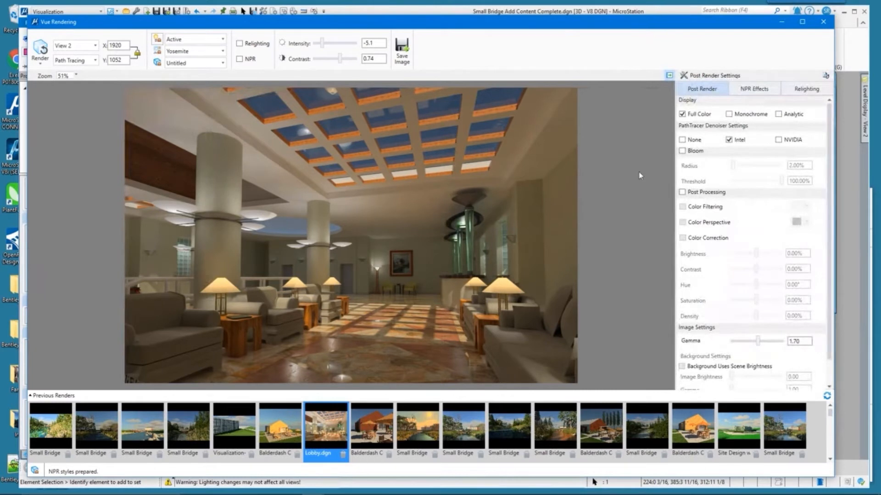
click(808, 93)
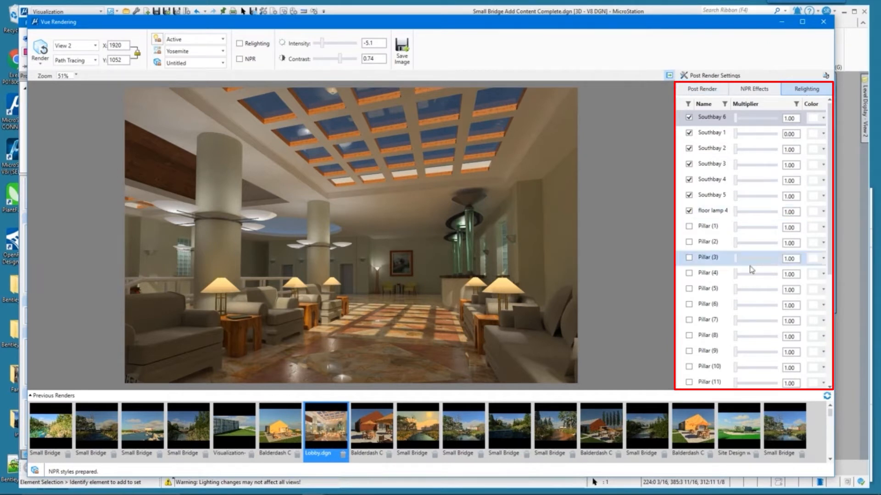
- Turn on the lights Pillar (1) through Pillar (6) in the lobby render's relighting list
click(688, 226)
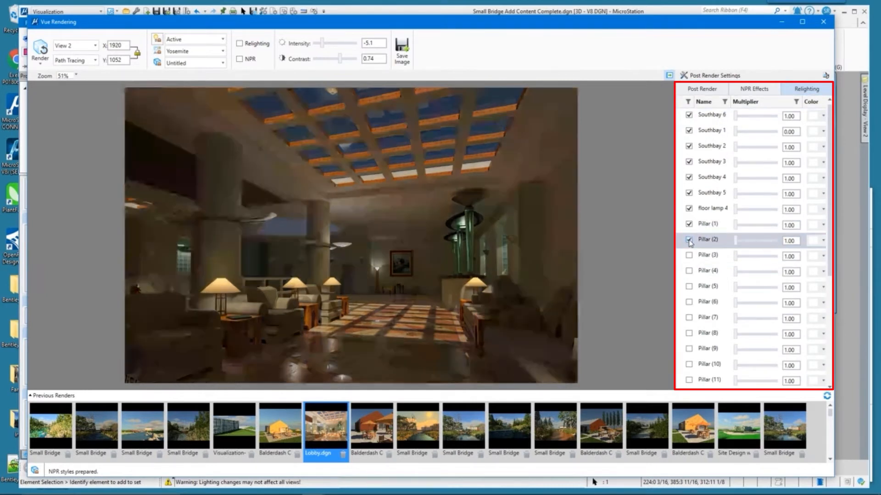
click(689, 241)
click(689, 256)
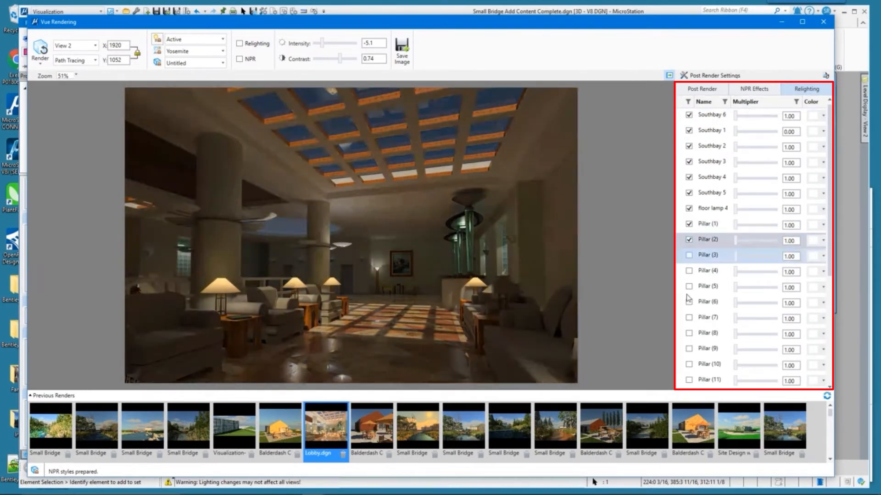
click(688, 271)
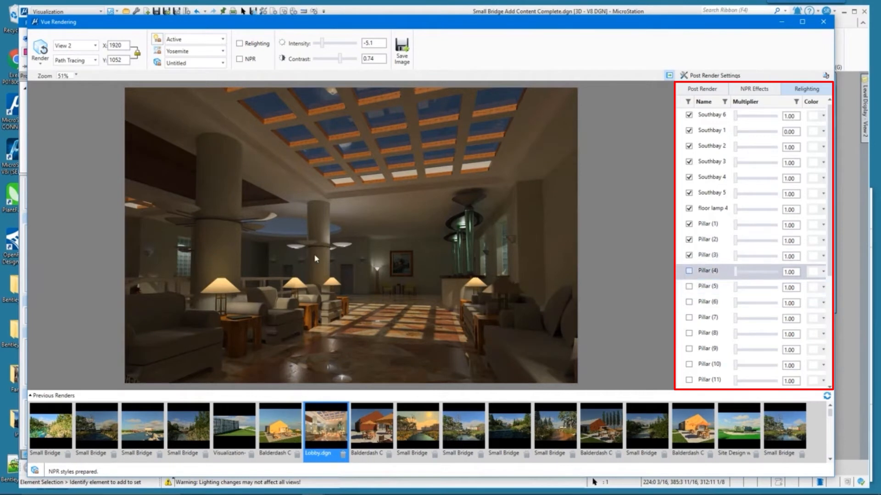
click(689, 286)
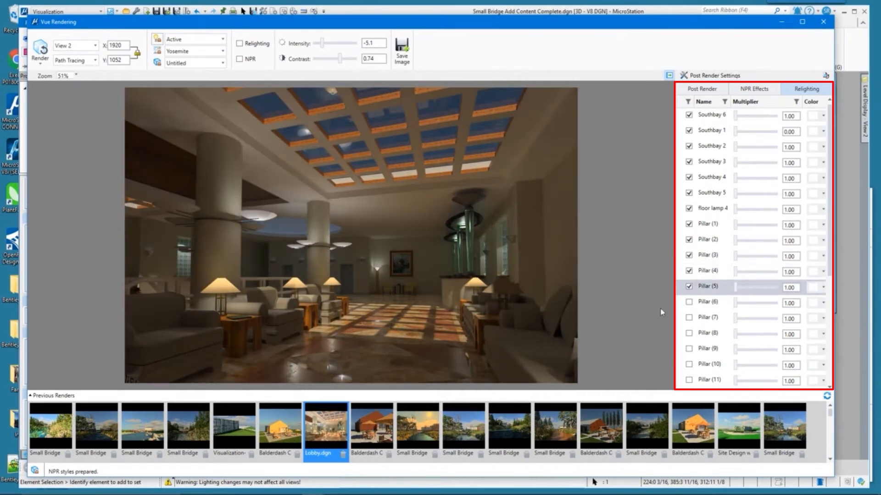
click(688, 302)
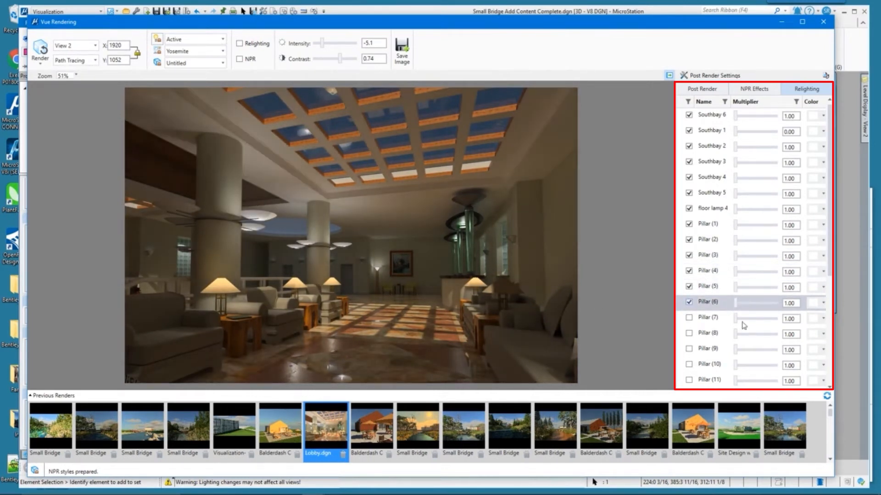
- Set the relighting multiplier of the Pillar (5) light to 6.93
mouse_move(735, 290)
mouse_down()
mouse_move(775, 289)
mouse_move(722, 294)
mouse_up()
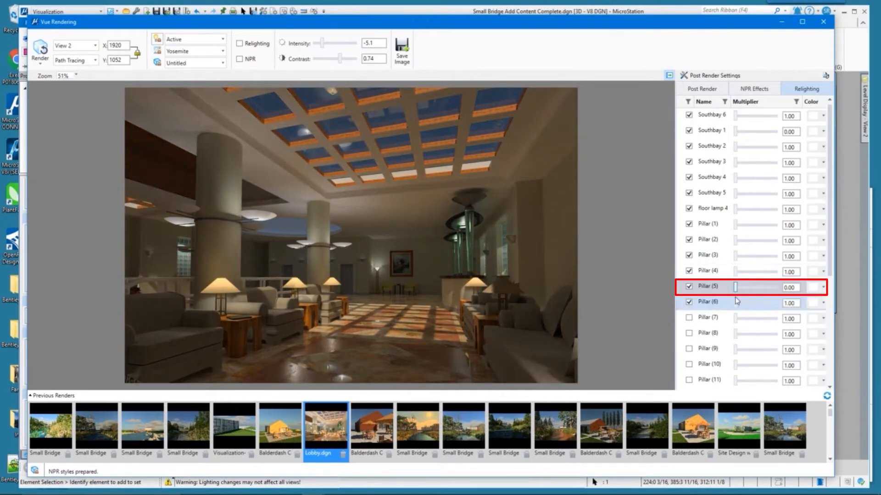
drag(736, 288, 763, 289)
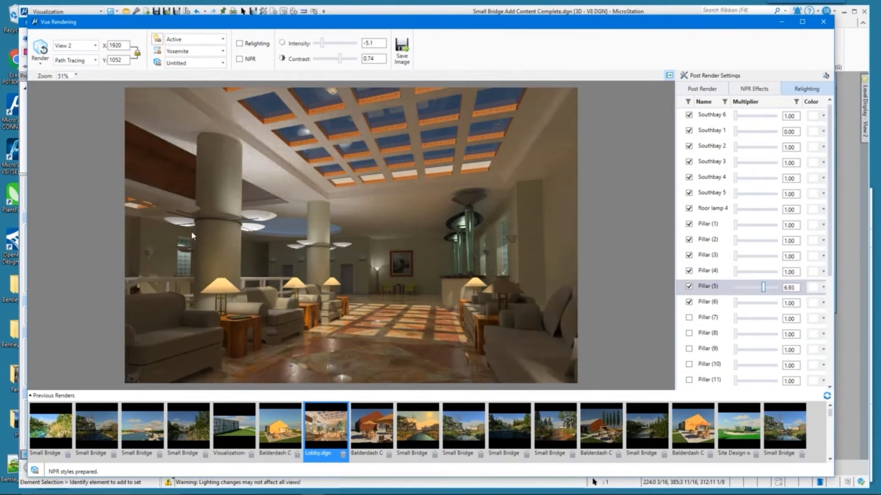
- Look through the lobby render's full list of relighting lights, down to the Solar and Ambient entries
click(725, 233)
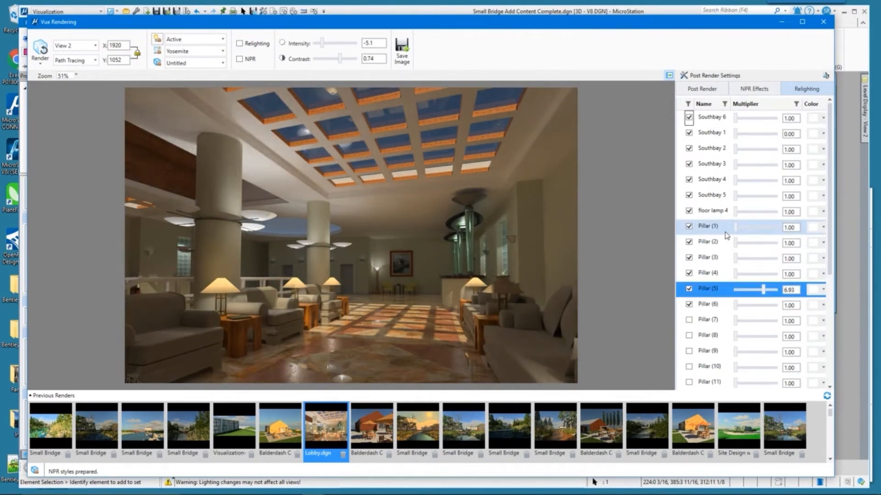
scroll(822, 162, down, 4)
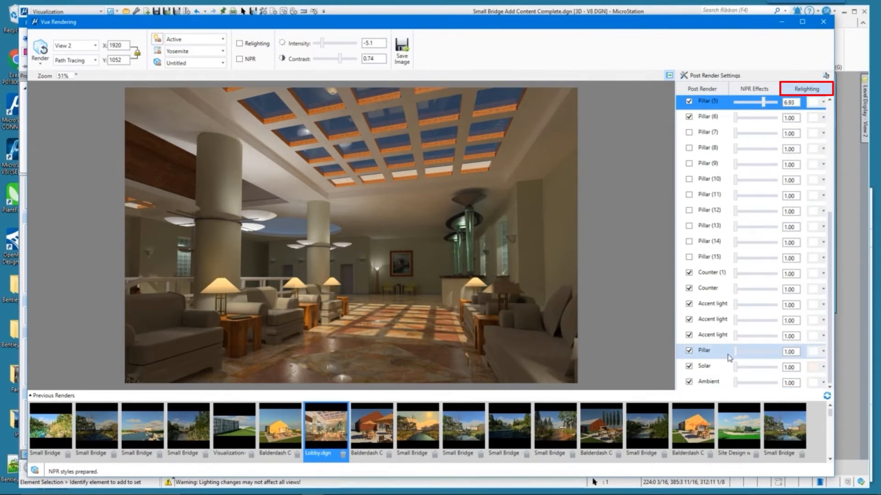
scroll(729, 357, up, 4)
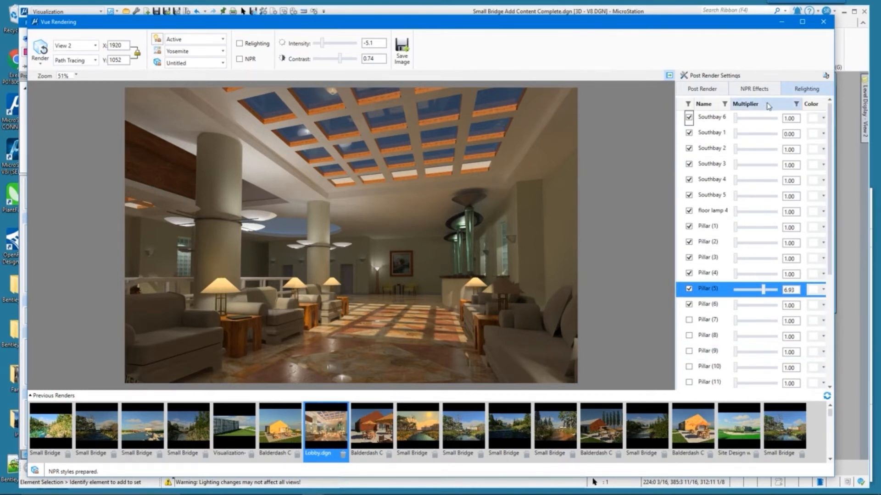
- Show the NPR effects and apply the Sketch style to the rendered lobby image
click(753, 89)
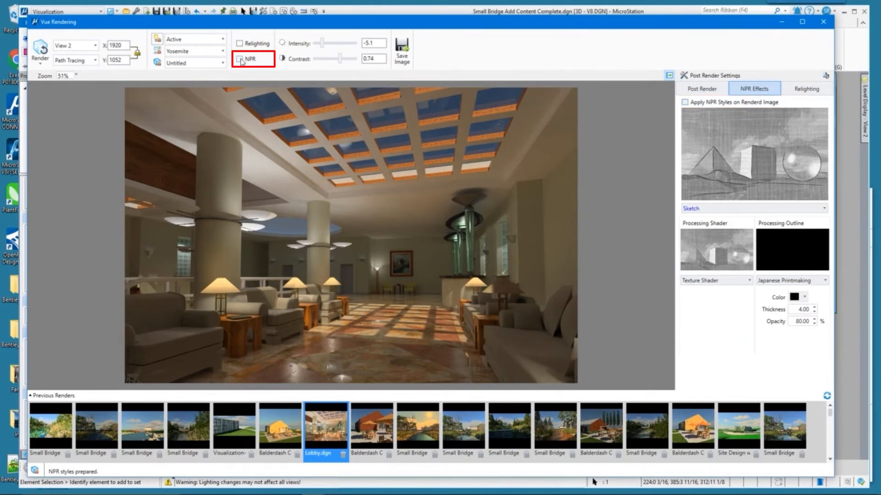
click(684, 102)
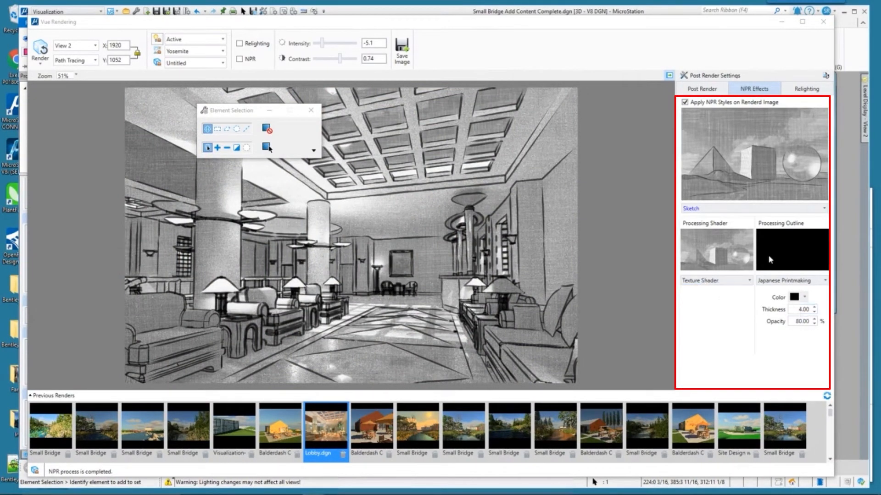
- Change the lobby image's NPR style to Japanese Printmaking and set its outline thickness to 2
click(823, 209)
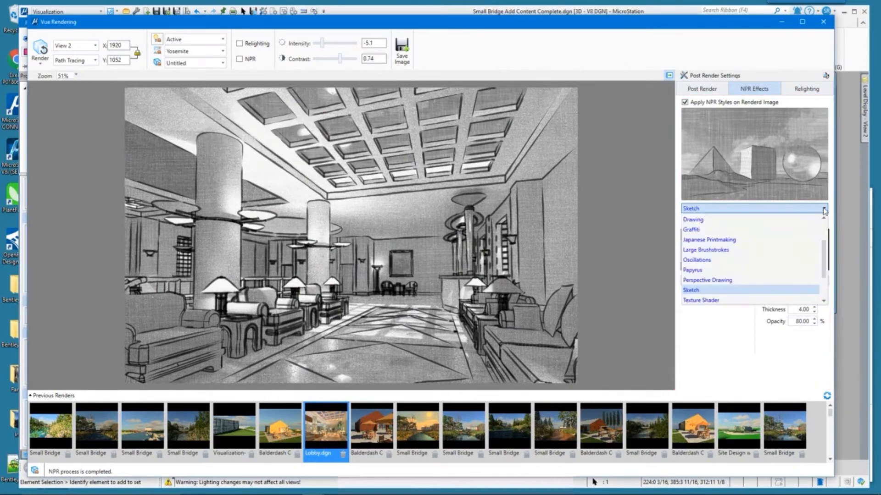
scroll(745, 276, down, 2)
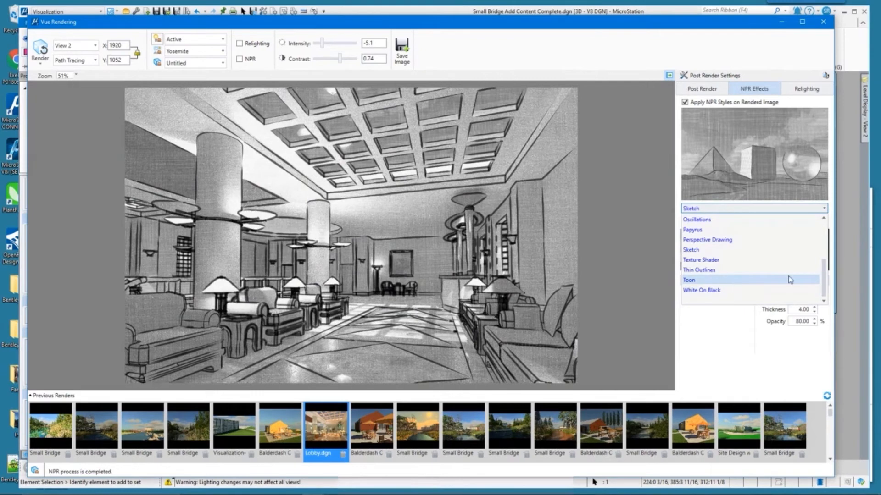
drag(824, 271, 821, 260)
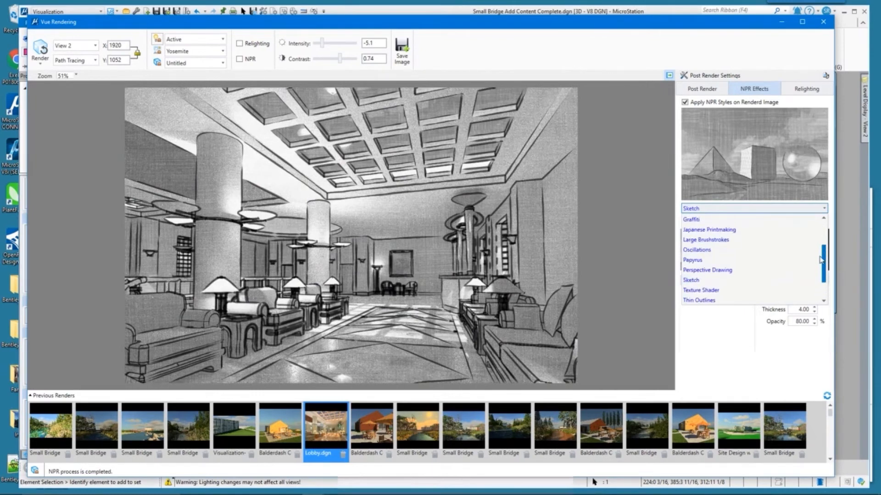
click(714, 231)
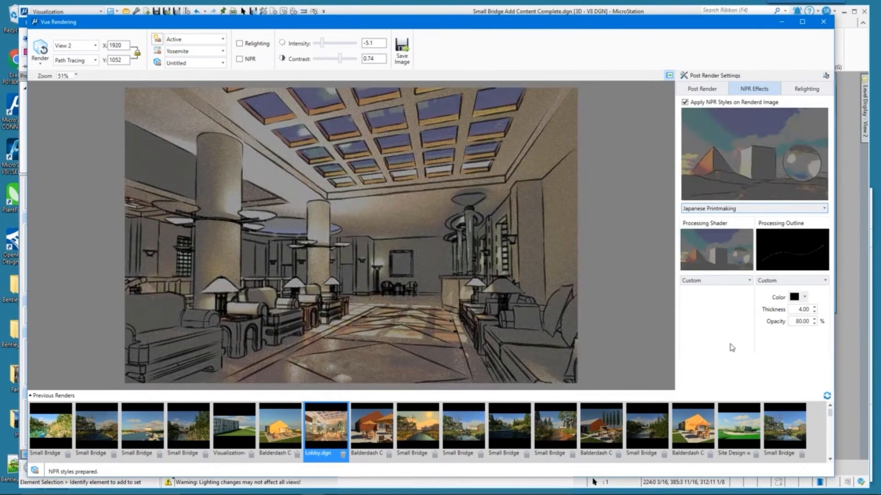
double_click(804, 310)
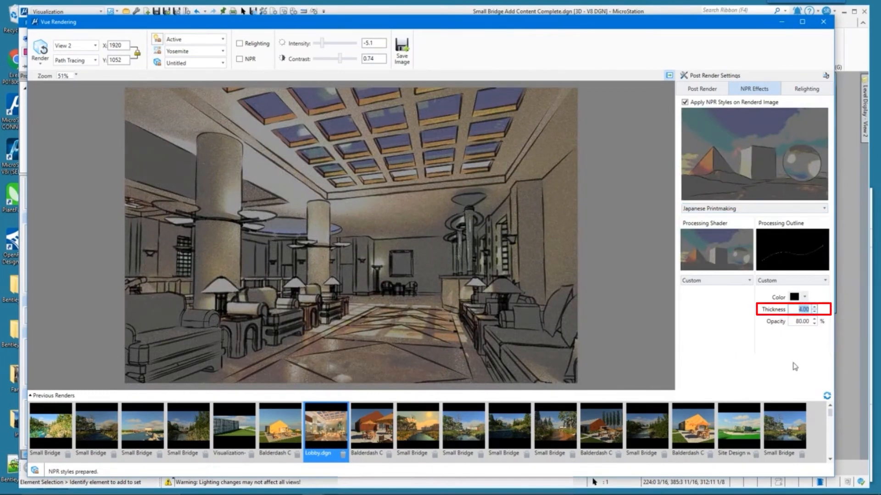
text(2)
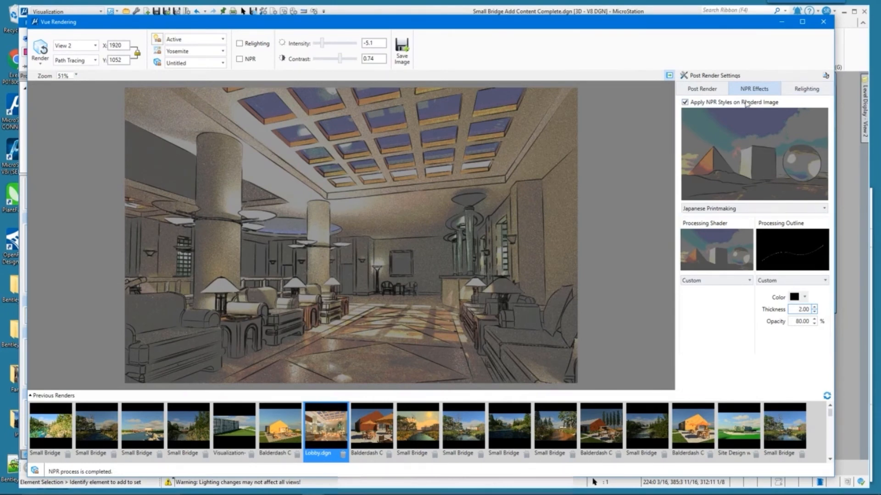
- Turn off the NPR styles on the lobby image and shift the Vue Rendering window slightly
click(684, 103)
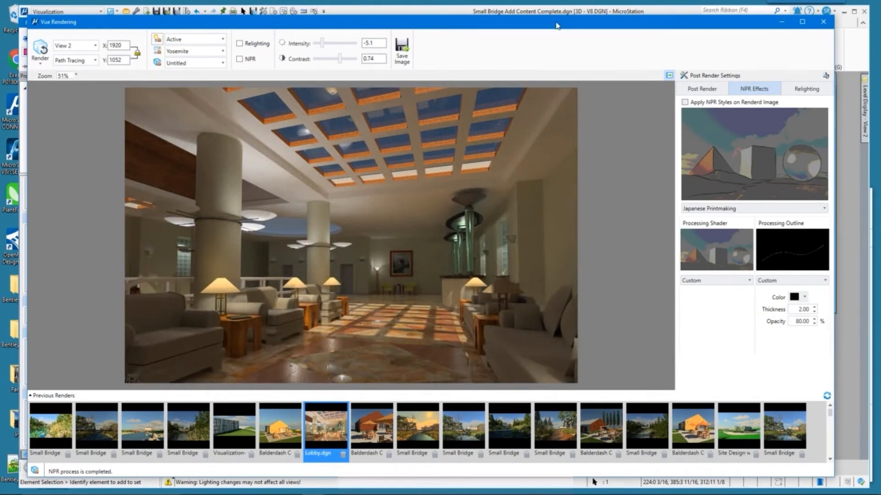
drag(557, 25, 570, 31)
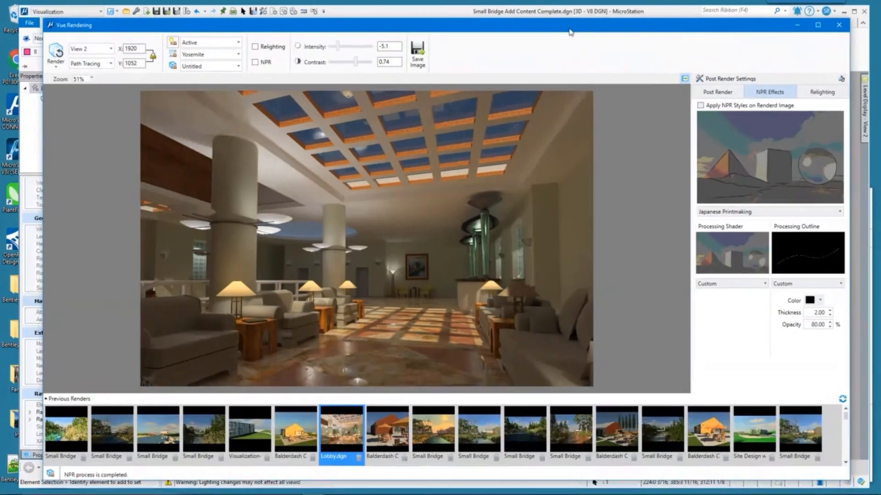